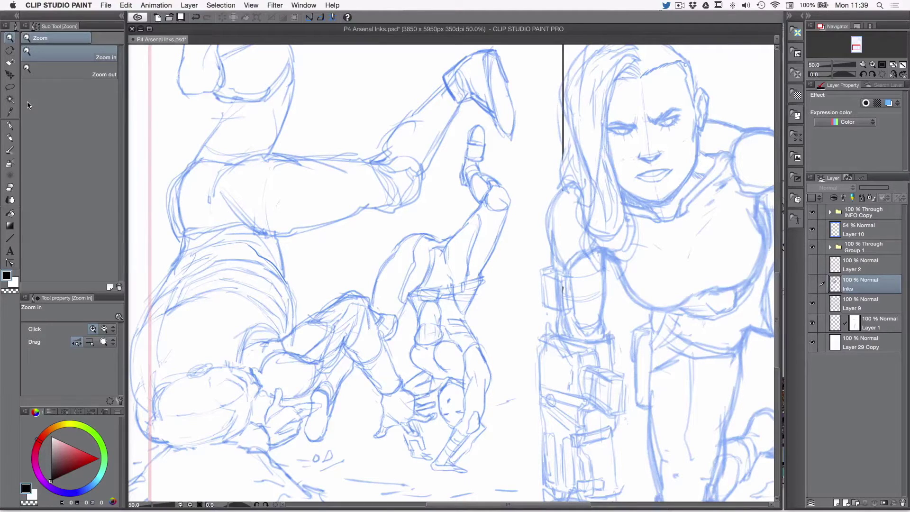
Choose the Mapping pen and make the Inks layer visible over the blue sketch
click(10, 126)
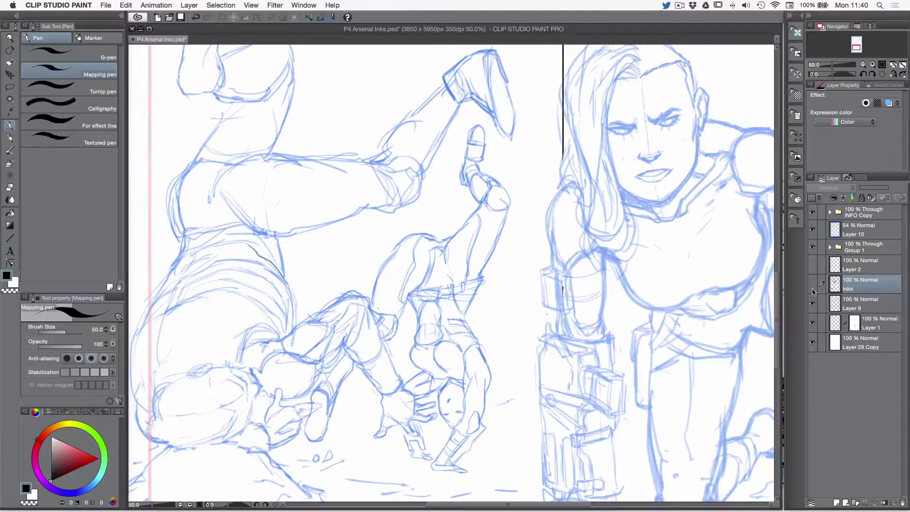
drag(510, 300, 501, 291)
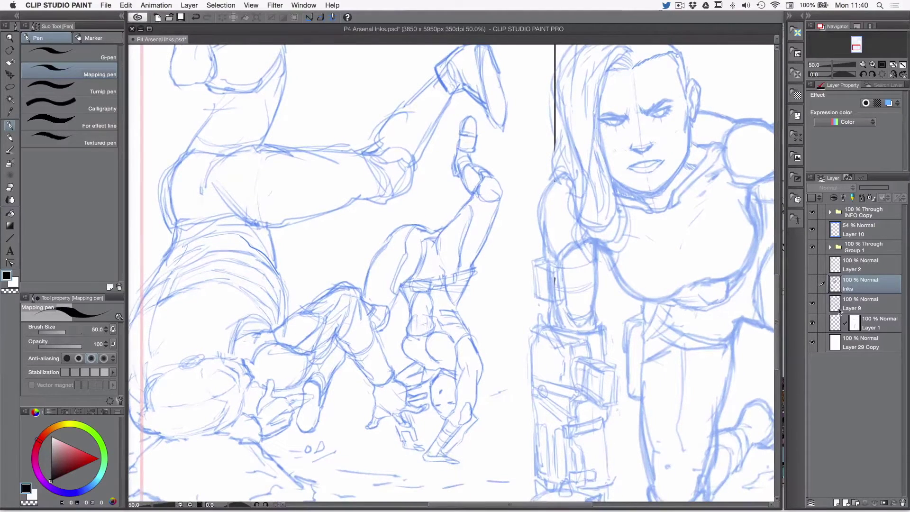
click(812, 285)
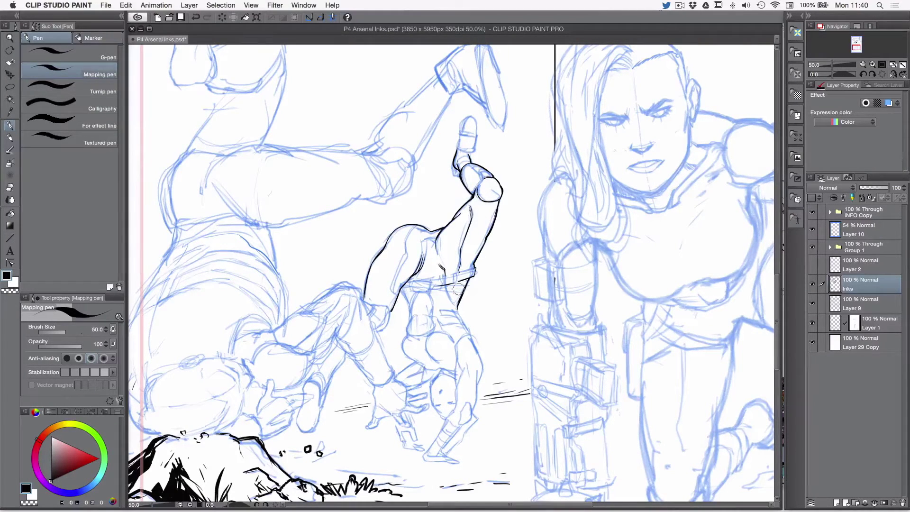
Ink the small handstanding figure's back contour from the belt up toward the shoulder with the Mapping pen
key(slash)
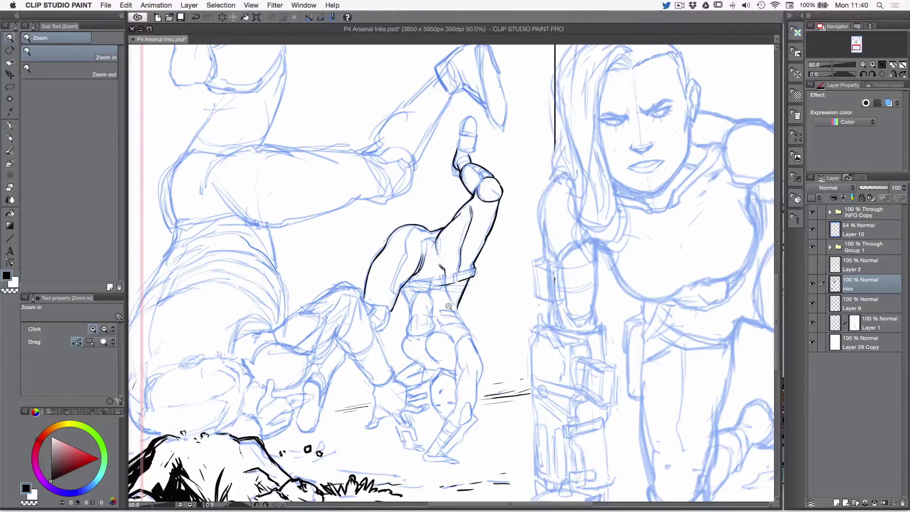
click(449, 307)
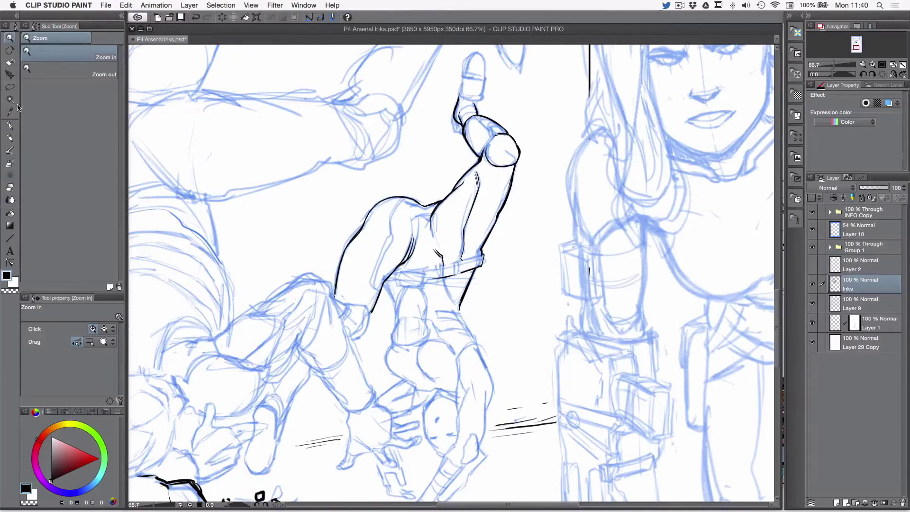
key(r)
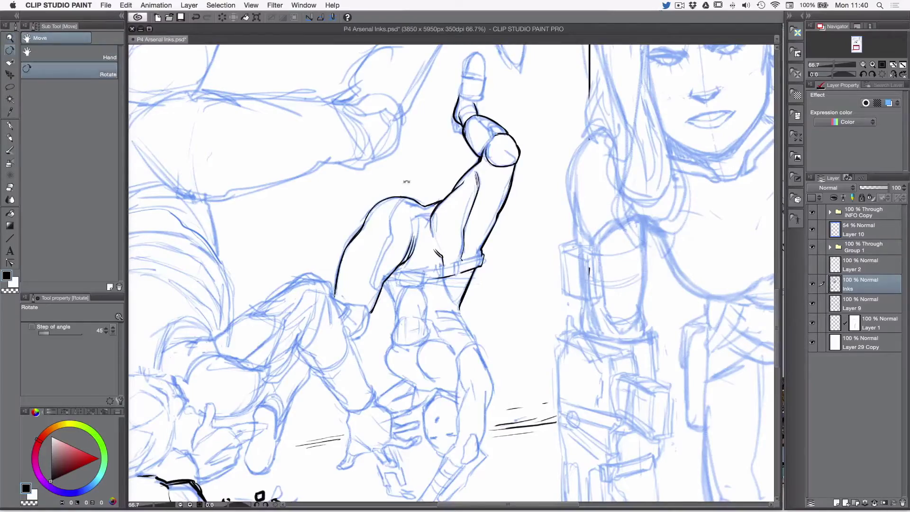
drag(233, 210, 416, 350)
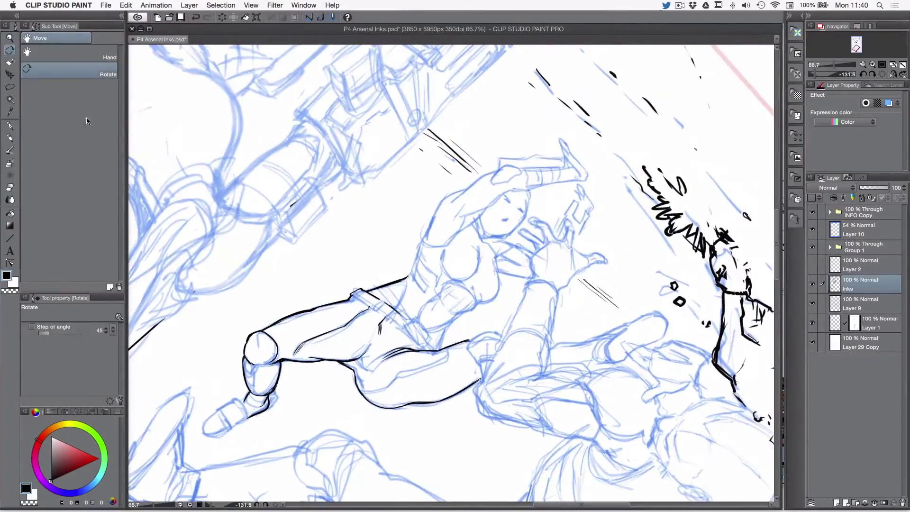
click(8, 126)
drag(435, 263, 427, 277)
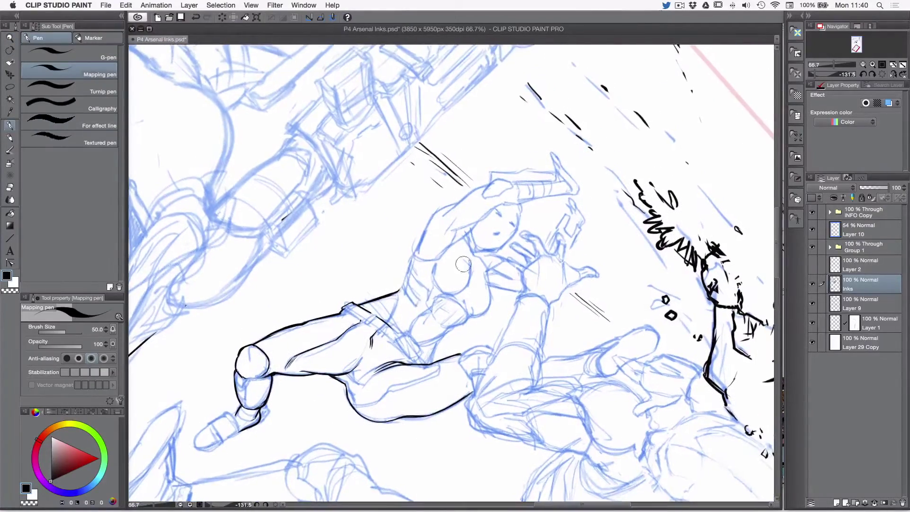
key(r)
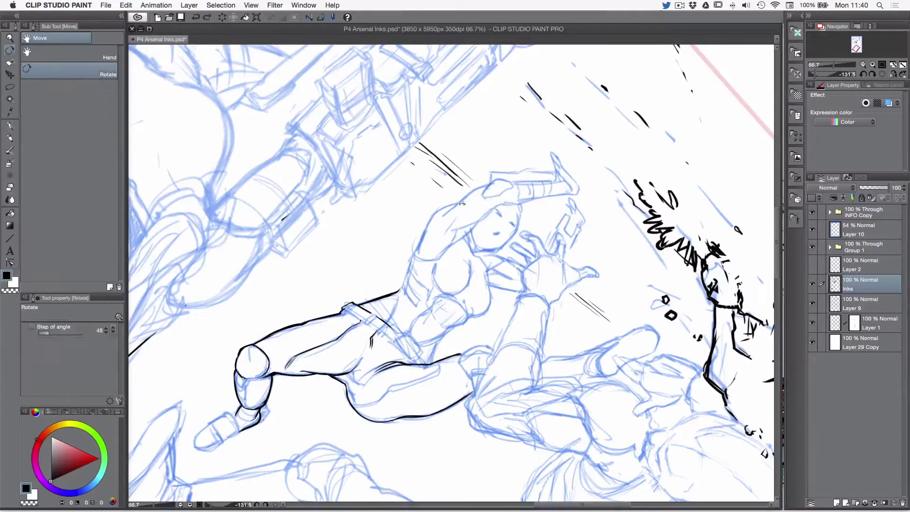
drag(503, 211, 486, 209)
click(10, 127)
drag(505, 246, 511, 241)
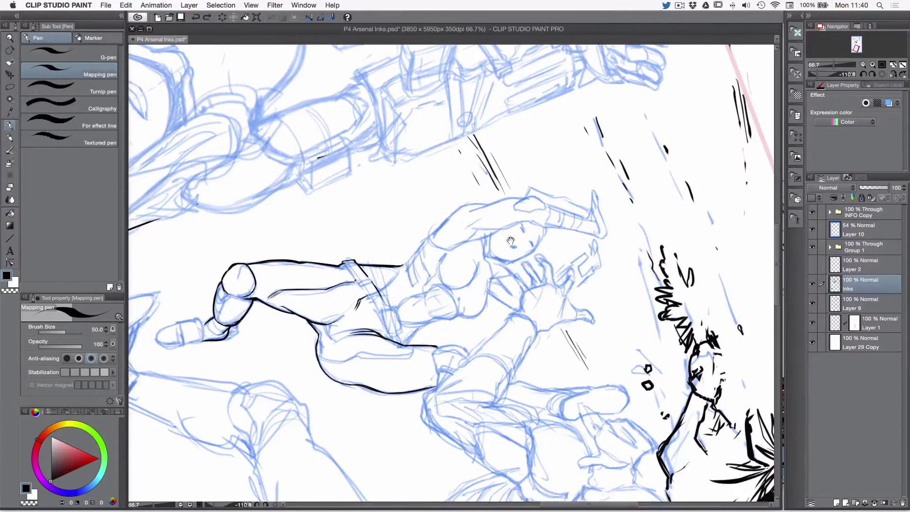
mouse_move(408, 260)
mouse_down()
mouse_move(405, 284)
mouse_move(384, 283)
mouse_move(402, 264)
mouse_up()
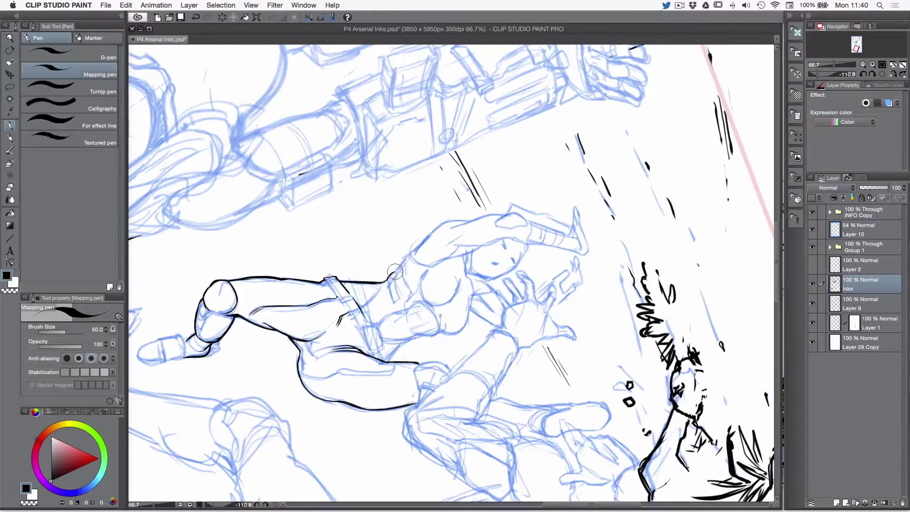
drag(397, 270, 410, 255)
key(super+z)
key(super+y)
drag(438, 247, 426, 260)
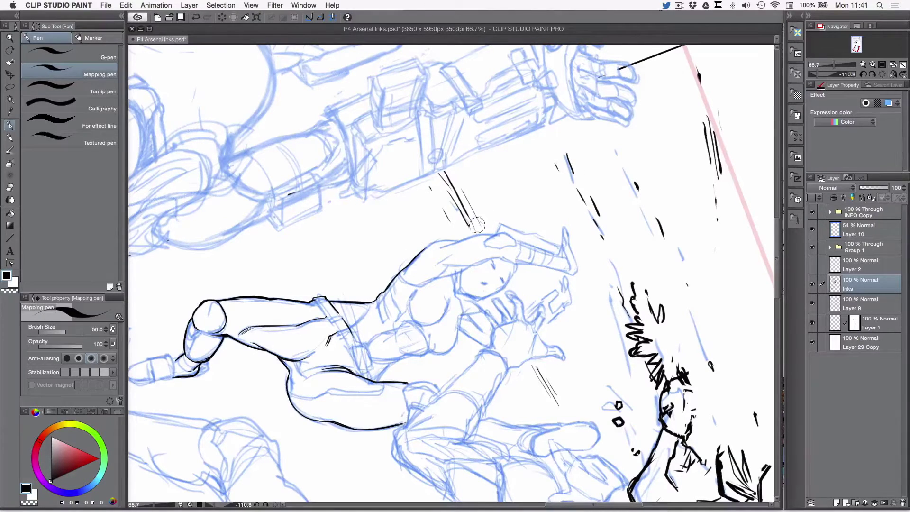
Extend the inked back contour into the outer edge of the figure's supporting upper arm
key(r)
drag(413, 269, 422, 299)
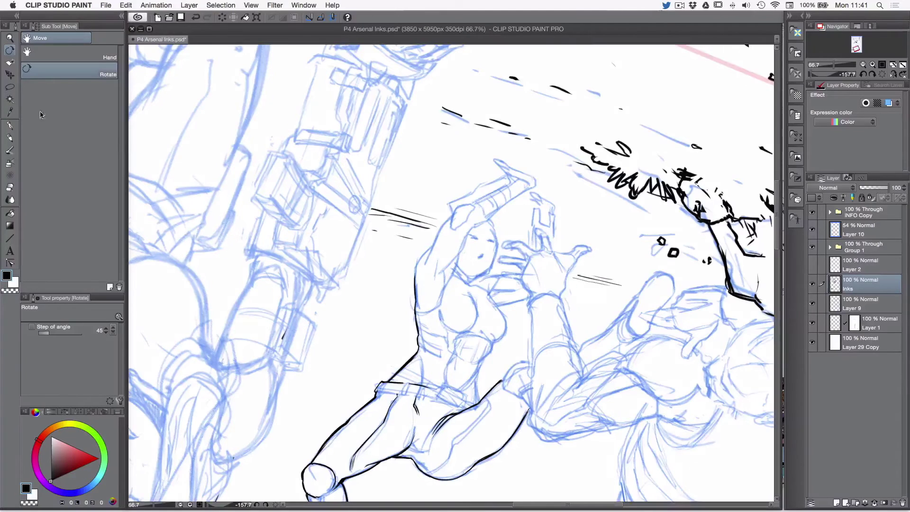
click(9, 126)
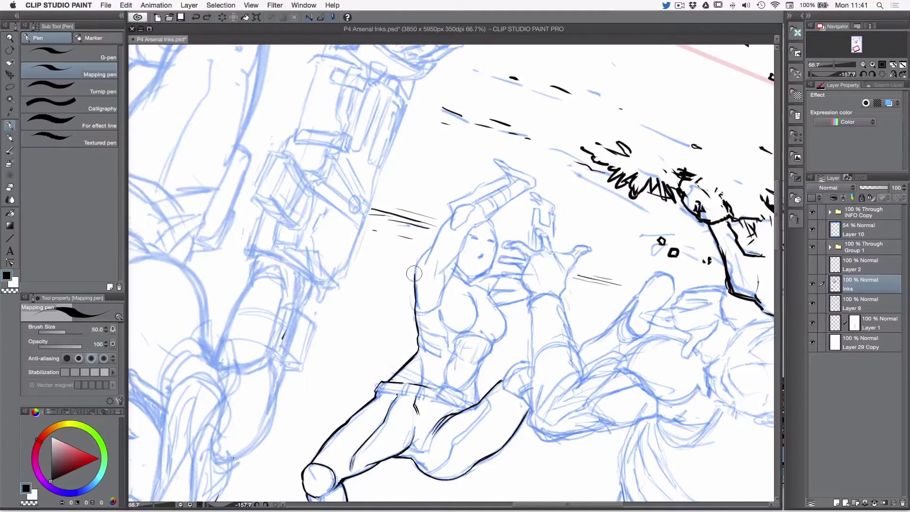
mouse_move(415, 274)
mouse_down()
mouse_move(433, 245)
mouse_move(428, 283)
mouse_up()
click(871, 75)
Undo the last upper-arm stroke and ink the outer arm contour up to the elbow
key(r)
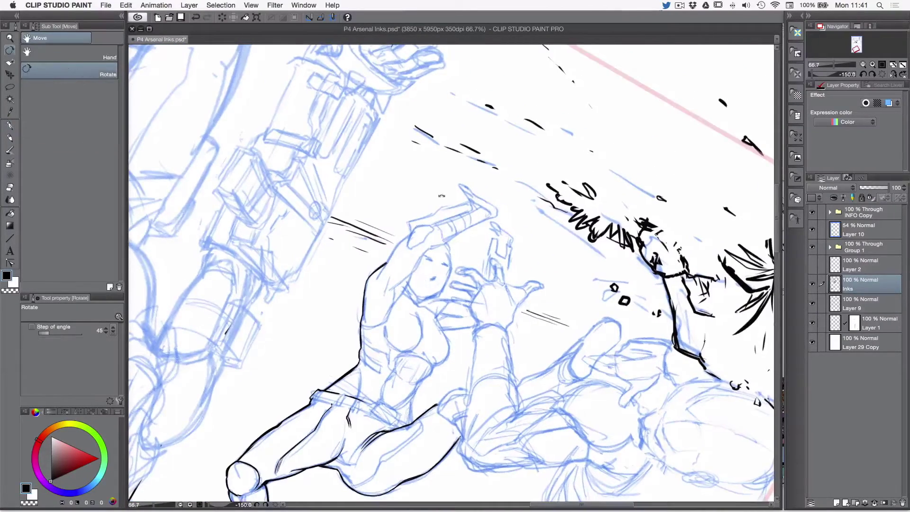
drag(411, 197, 412, 218)
key(p)
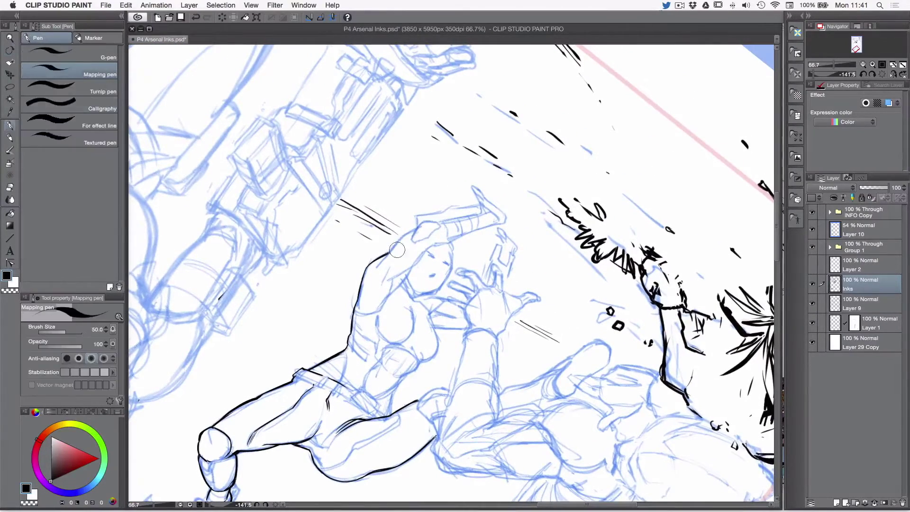
key(super+z)
drag(376, 265, 416, 228)
Ink the figure's elbow pad and the outer edge of the forearm guard, undoing unsatisfactory strokes
click(862, 75)
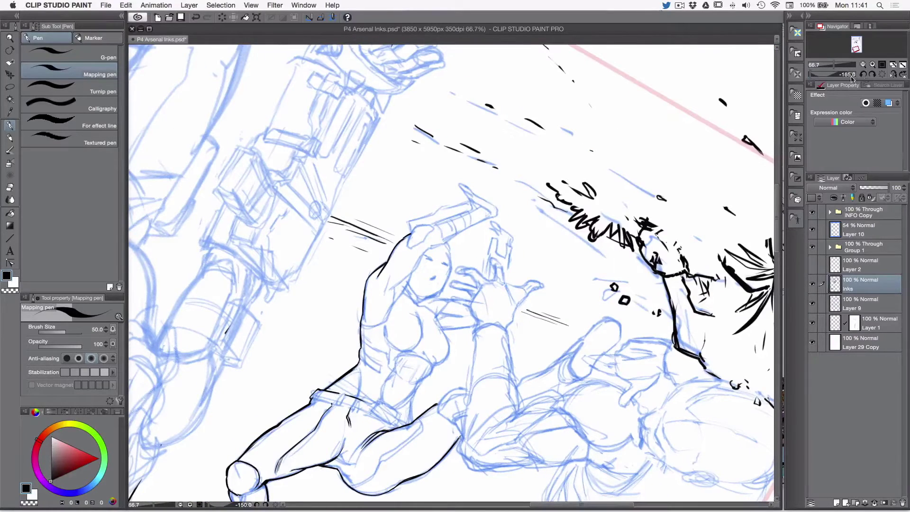
drag(370, 242, 362, 255)
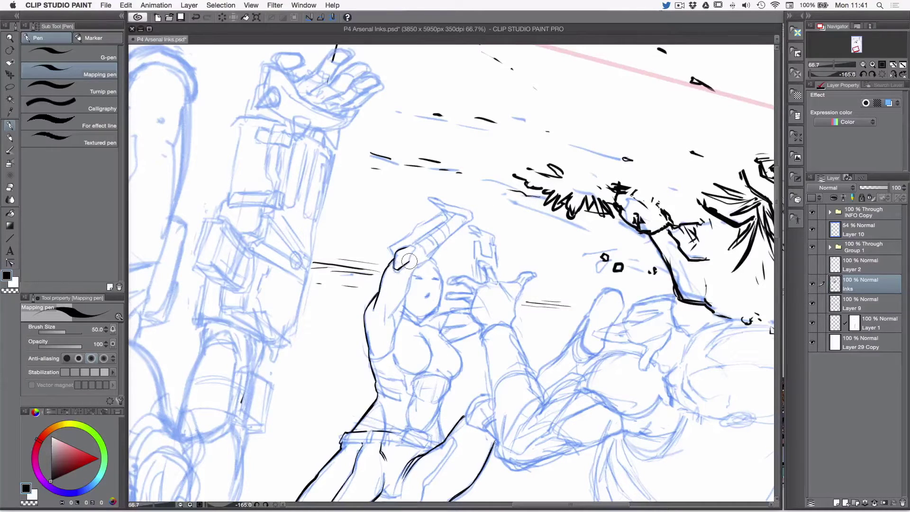
mouse_move(409, 261)
mouse_down()
mouse_move(419, 243)
mouse_move(392, 259)
mouse_move(389, 246)
mouse_move(422, 219)
mouse_move(395, 230)
mouse_move(443, 199)
mouse_up()
key(super+z)
key(super+z)
key(super+z)
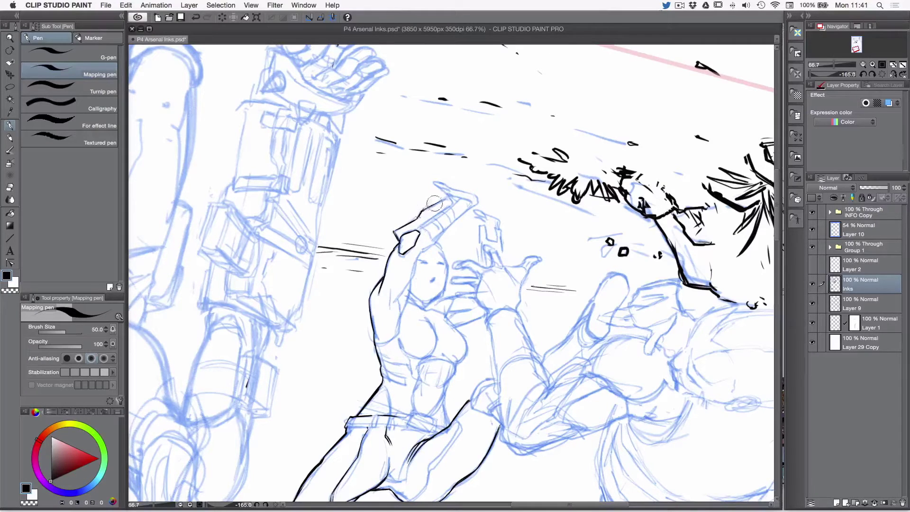
Ink the heel of the supporting hand at the end of the forearm, undoing the misplaced stroke
click(883, 75)
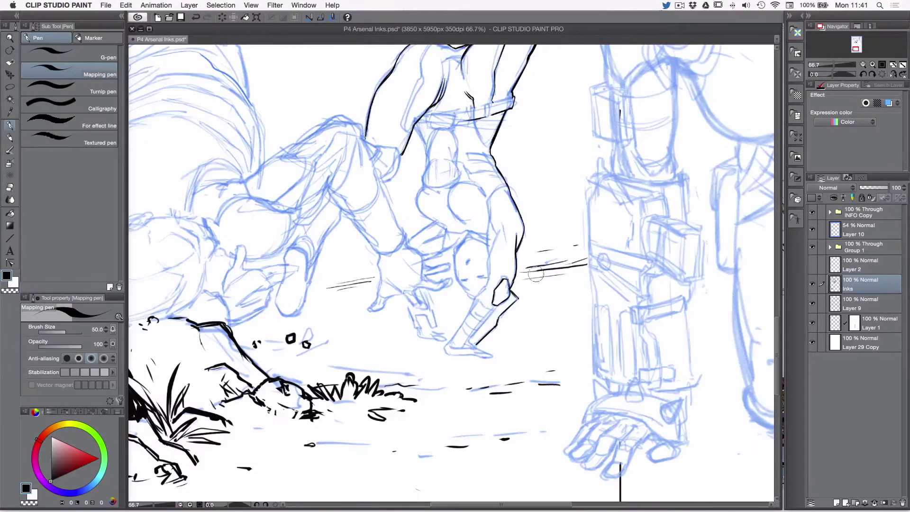
drag(530, 266, 290, 204)
key(shift+space)
click(9, 125)
drag(202, 193, 191, 190)
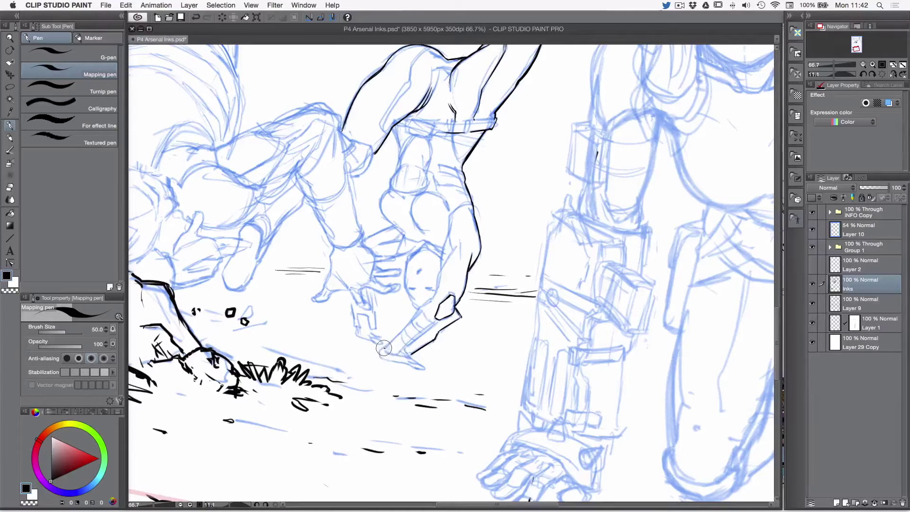
drag(383, 351, 389, 352)
mouse_move(387, 348)
mouse_down()
mouse_move(406, 329)
mouse_move(410, 292)
mouse_up()
key(super+z)
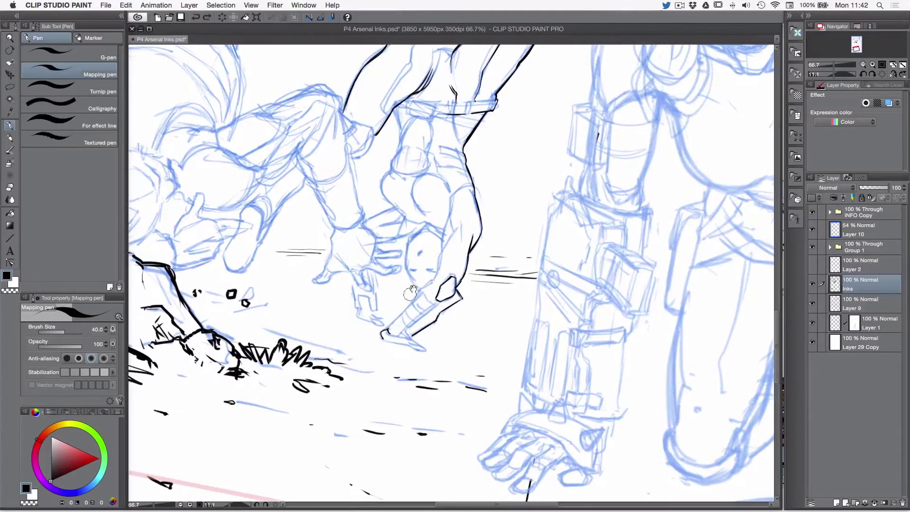
Reduce the brush size to 30 and ink the inner edge of the forearm from hand to elbow
key(bracketleft)
key(bracketleft)
key(bracketleft)
drag(382, 335, 395, 323)
drag(384, 332, 406, 308)
key(ctrl+z)
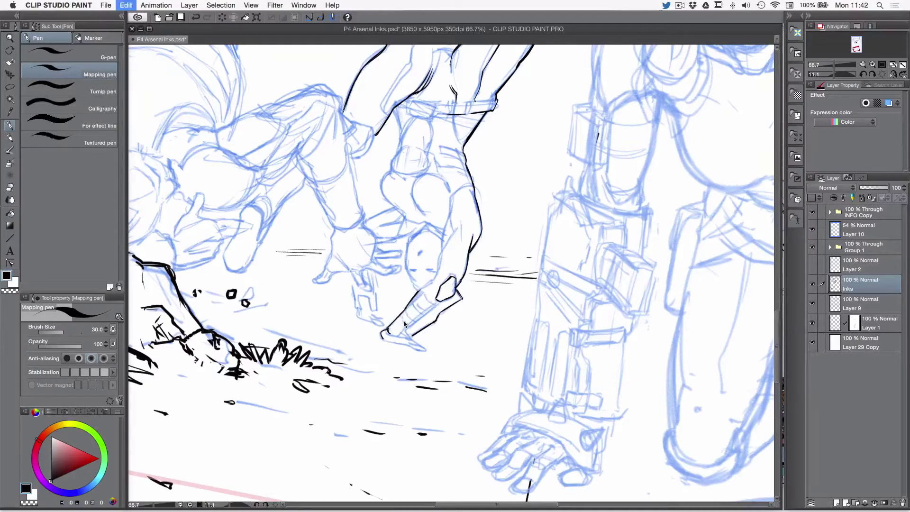
drag(384, 333, 418, 296)
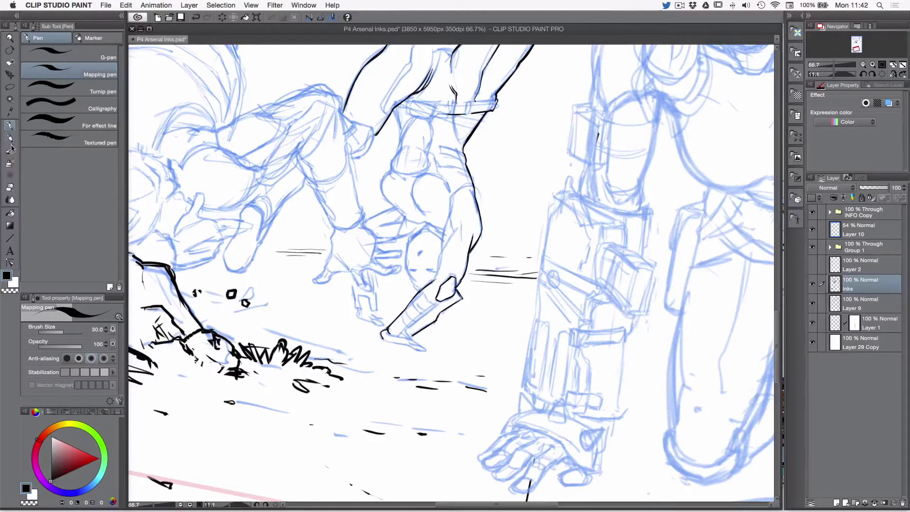
Use the transparent colour to trim the forearm ink lines and return to black
click(9, 290)
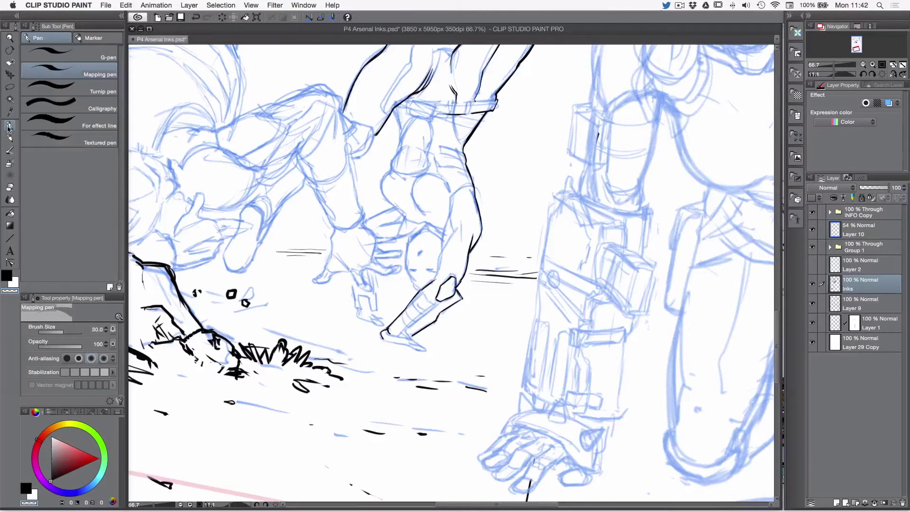
key(c)
scroll(426, 280, up, 1)
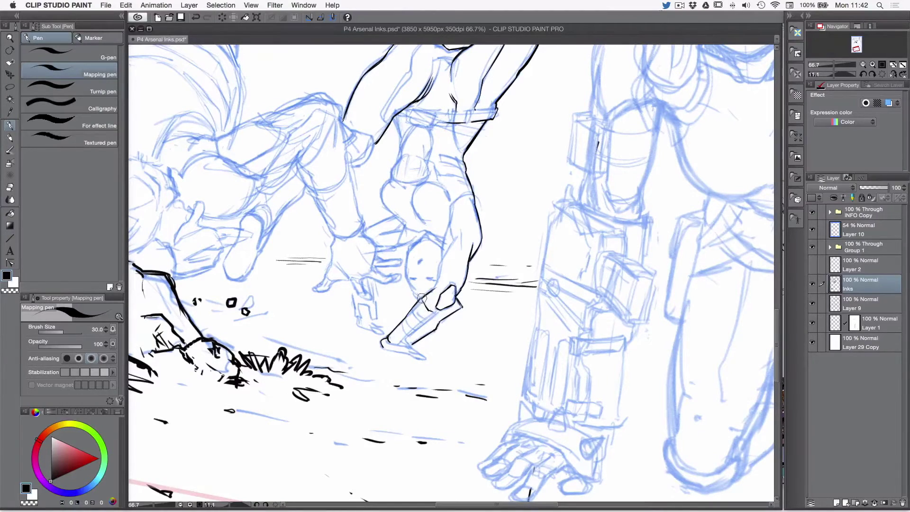
Ink the inner contour of the supporting upper arm from the elbow pad up to the armpit
scroll(474, 283, up, 4)
scroll(474, 283, right, 3)
key(shift+space)
drag(489, 191, 514, 209)
click(10, 125)
scroll(412, 285, up, 1)
scroll(413, 285, right, 1)
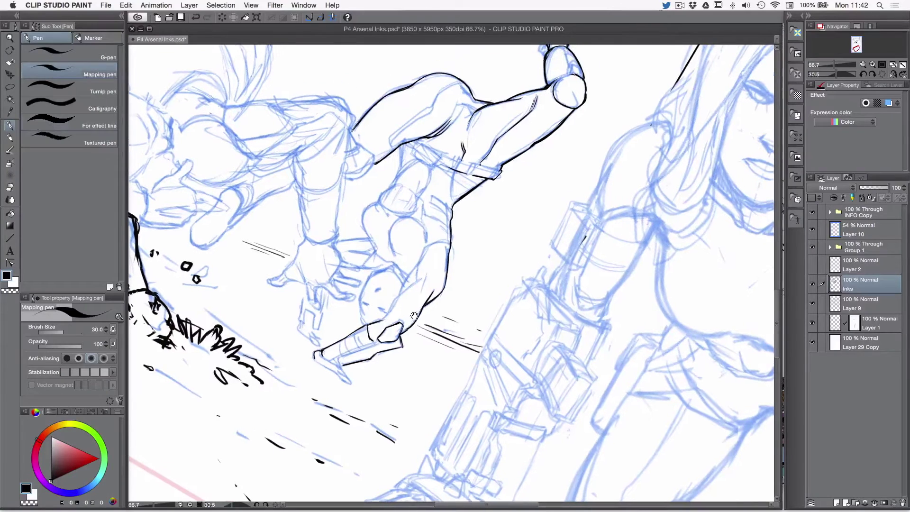
drag(375, 322, 388, 315)
click(680, 5)
click(678, 6)
drag(464, 255, 414, 273)
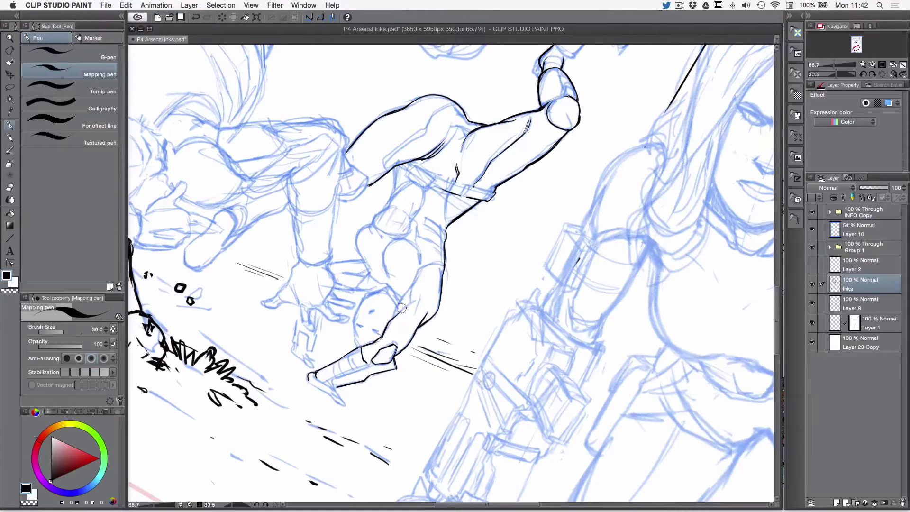
drag(392, 319, 412, 286)
Ink the edge of the figure's far arm where it extends from the chest toward the large open hand
click(881, 75)
drag(472, 308, 483, 257)
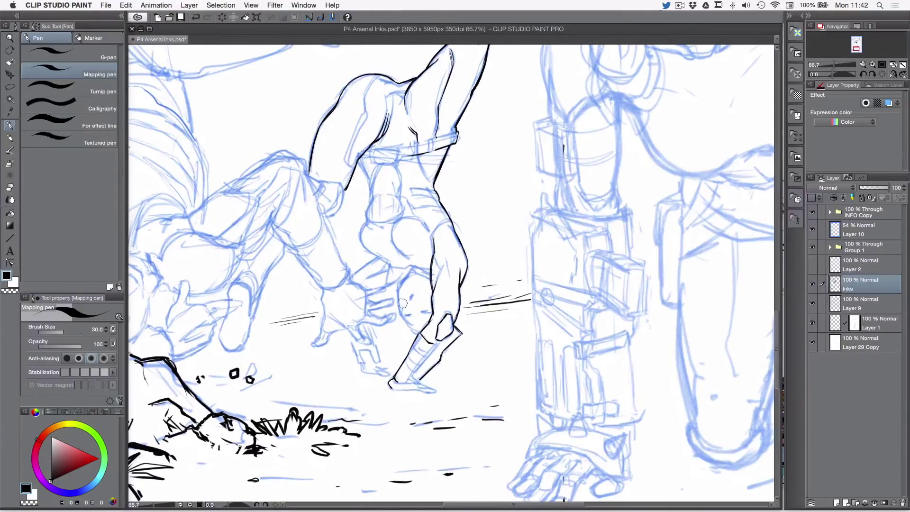
mouse_move(369, 271)
mouse_down()
mouse_move(410, 228)
mouse_move(424, 226)
mouse_move(444, 299)
mouse_up()
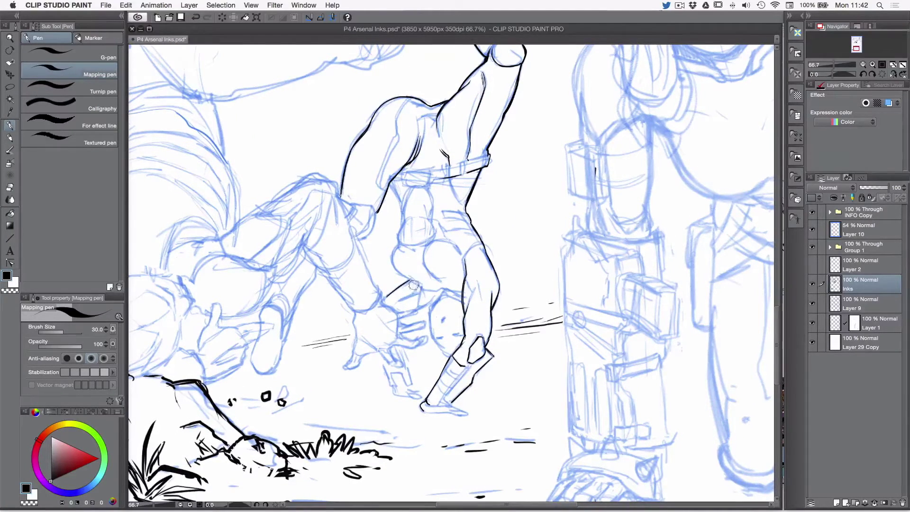
drag(411, 281, 420, 287)
drag(475, 263, 478, 277)
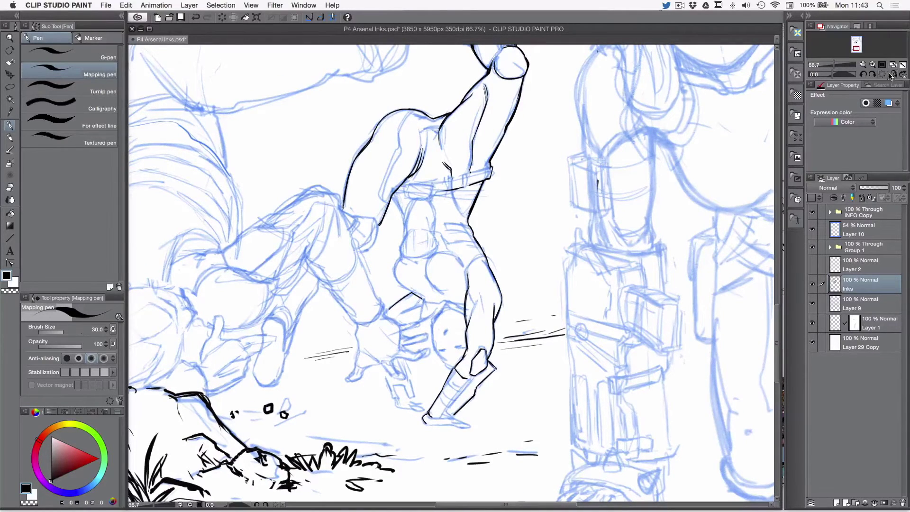
Ink the muscle line inside the supporting upper arm and the curved edge where the arm meets the torso
drag(863, 74, 861, 79)
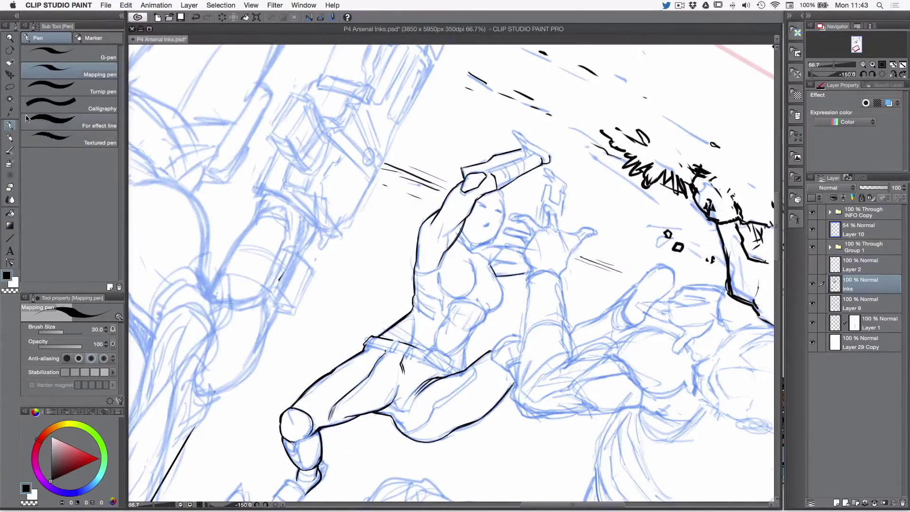
drag(486, 299, 466, 286)
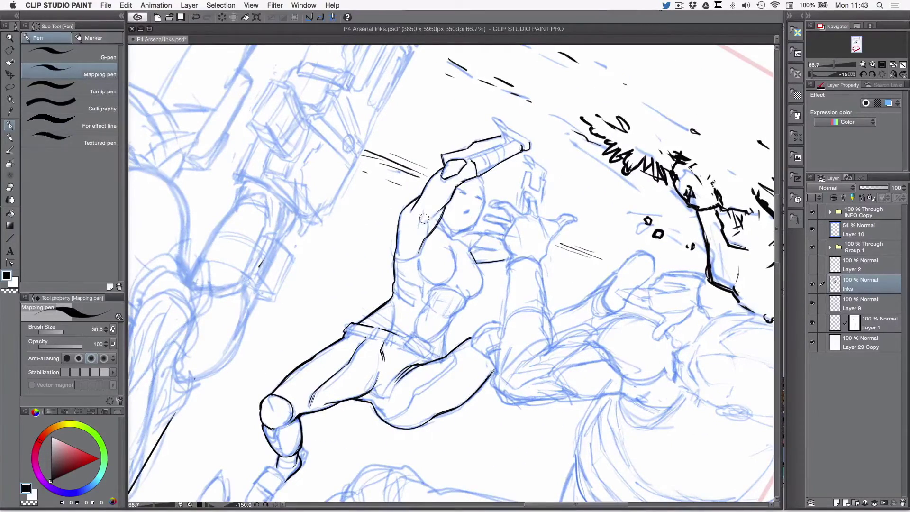
drag(418, 230, 419, 225)
mouse_move(423, 226)
mouse_down()
mouse_move(441, 209)
mouse_move(427, 229)
mouse_up()
drag(488, 205, 480, 190)
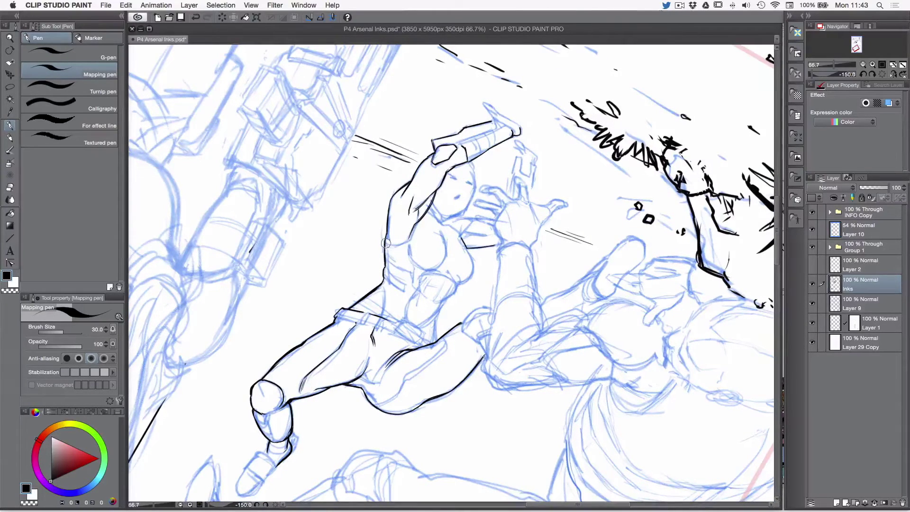
mouse_move(385, 245)
mouse_down()
mouse_move(411, 233)
mouse_move(409, 242)
mouse_move(417, 222)
mouse_up()
drag(515, 245, 499, 220)
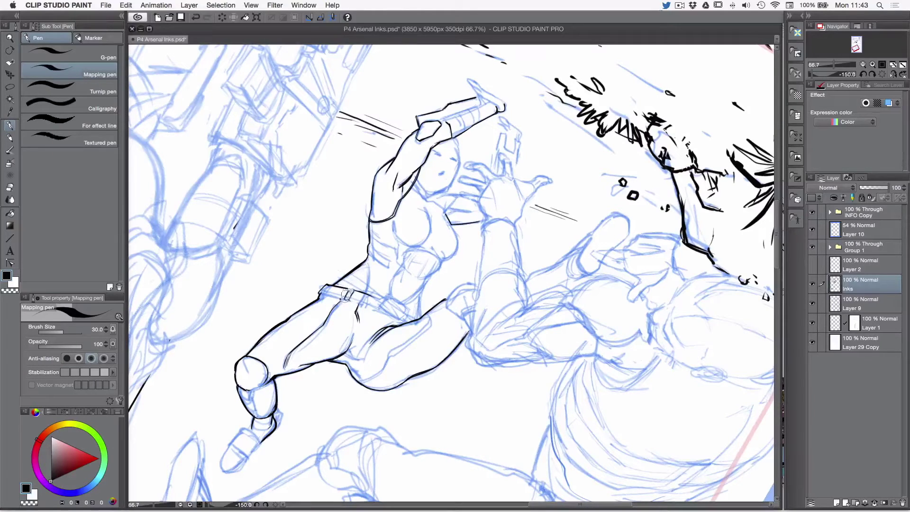
Ink the small pouches and the strap of the figure's belt, working from the hip toward the middle of the waist
drag(349, 289, 352, 300)
click(863, 74)
click(863, 75)
click(863, 75)
click(863, 74)
drag(423, 360, 447, 284)
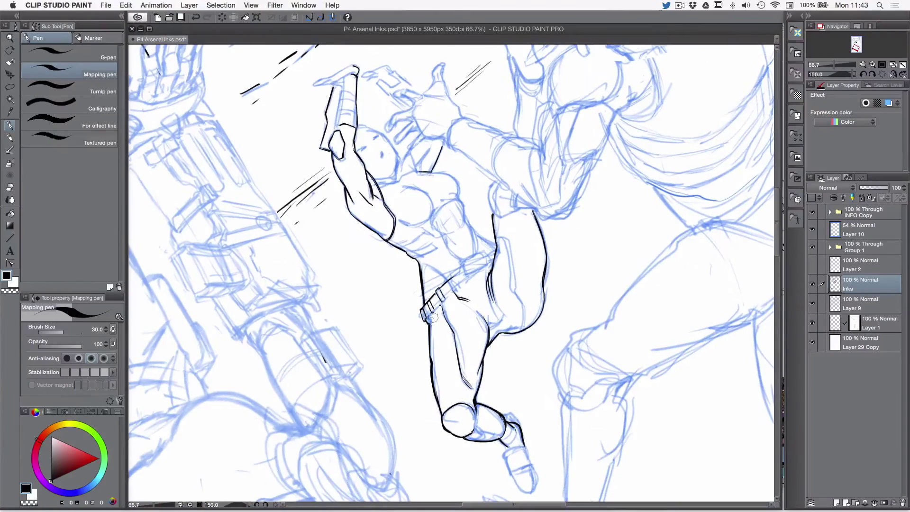
key(super+z)
drag(432, 313, 440, 305)
drag(444, 298, 465, 279)
Undo the last belt stroke and ink the large pouch at the far end of the belt beside the raised thigh
key(super+z)
drag(463, 267, 483, 256)
mouse_move(468, 277)
mouse_down()
mouse_move(492, 267)
mouse_move(482, 256)
mouse_move(489, 266)
mouse_move(495, 253)
mouse_up()
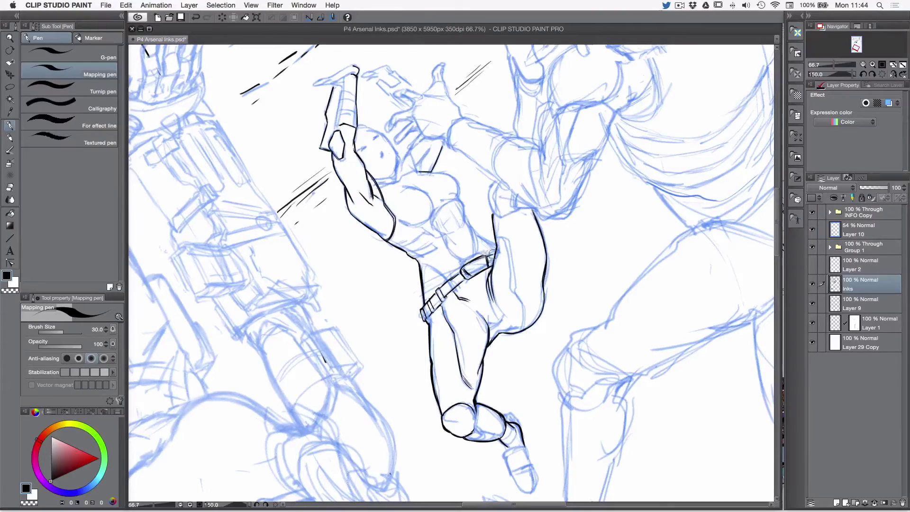
Ink the line where the neck meets the chest and add shadow strokes on the far upper arm
click(883, 75)
scroll(564, 264, down, 5)
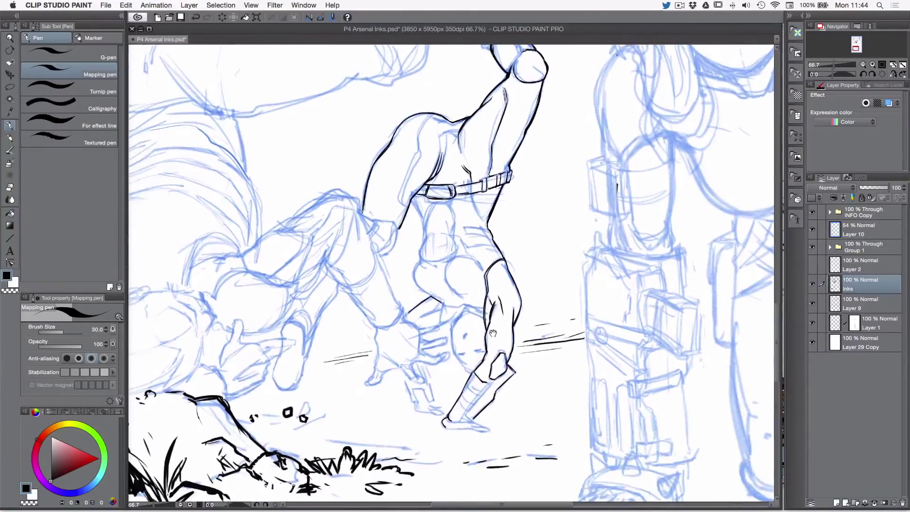
scroll(506, 278, down, 2)
drag(469, 269, 489, 256)
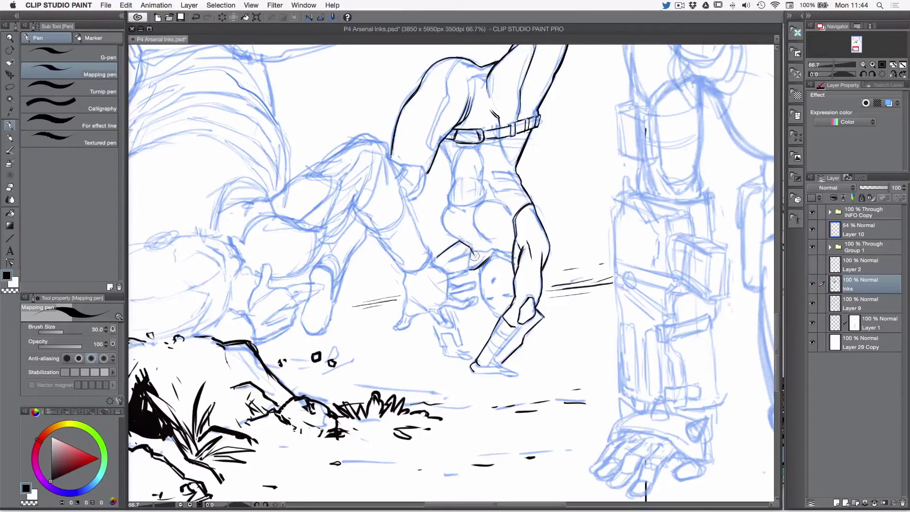
drag(485, 249, 504, 242)
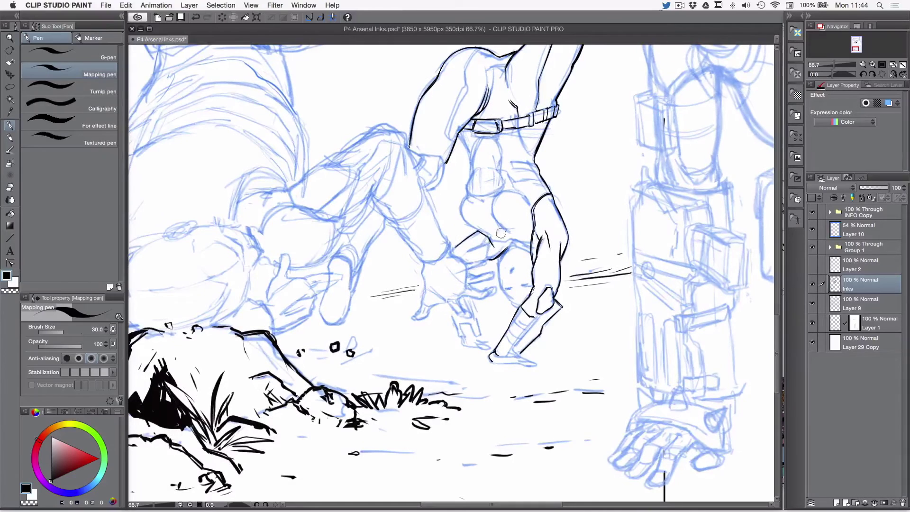
scroll(504, 241, left, 3)
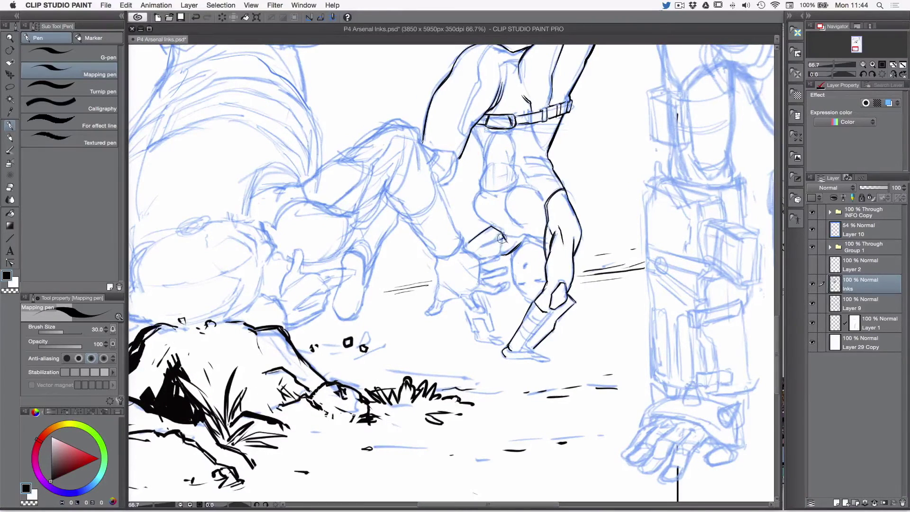
drag(482, 247, 501, 232)
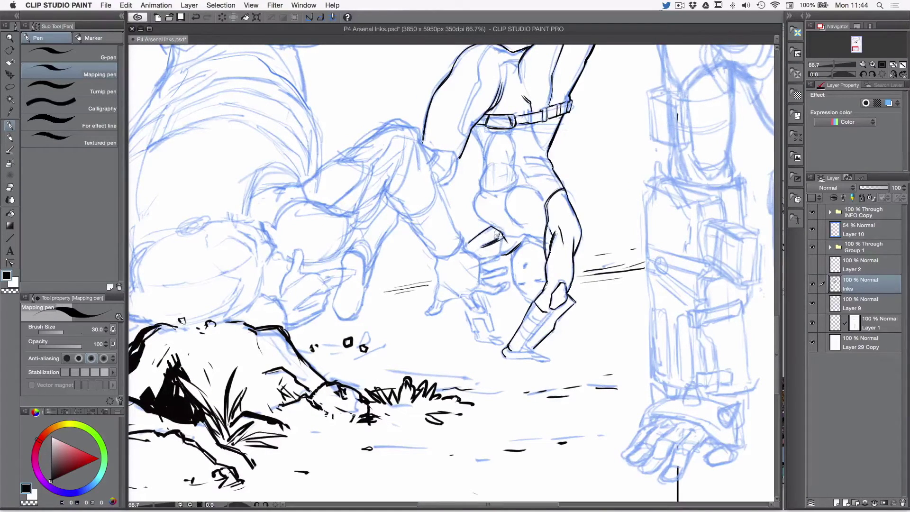
click(761, 6)
click(759, 4)
click(760, 4)
click(679, 7)
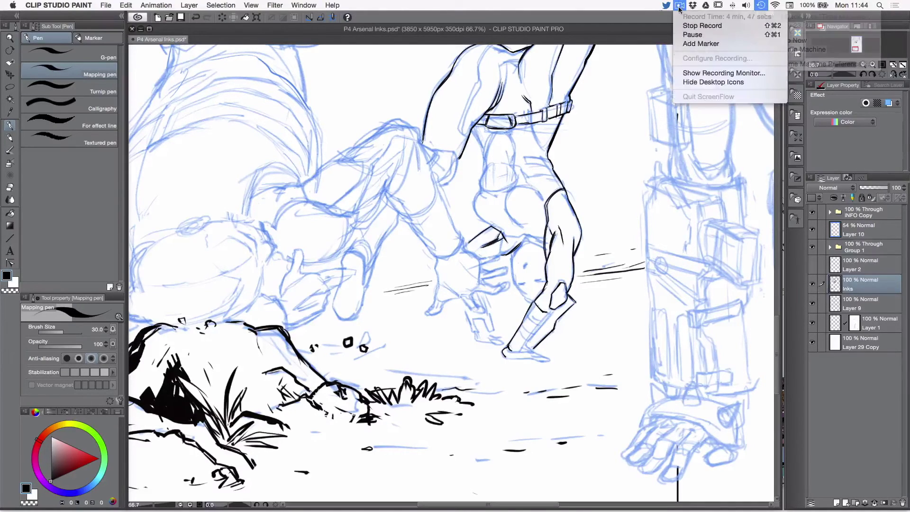
click(680, 7)
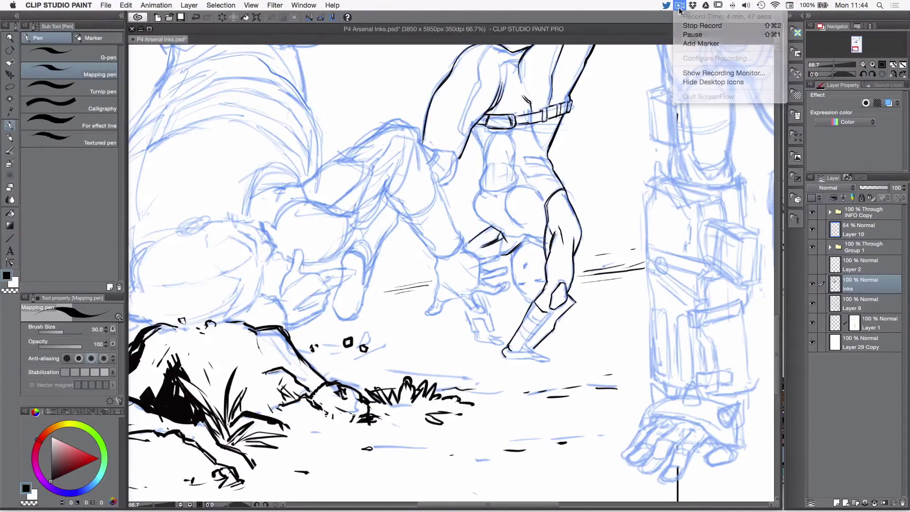
Ink the front contour of the waist from the belt toward the ribs, and the neckline beside the far shoulder
click(863, 74)
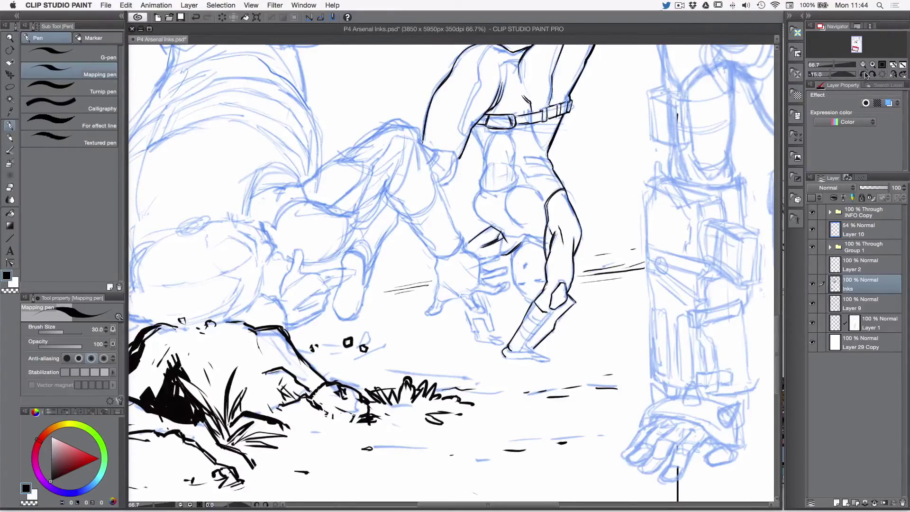
drag(408, 307, 489, 253)
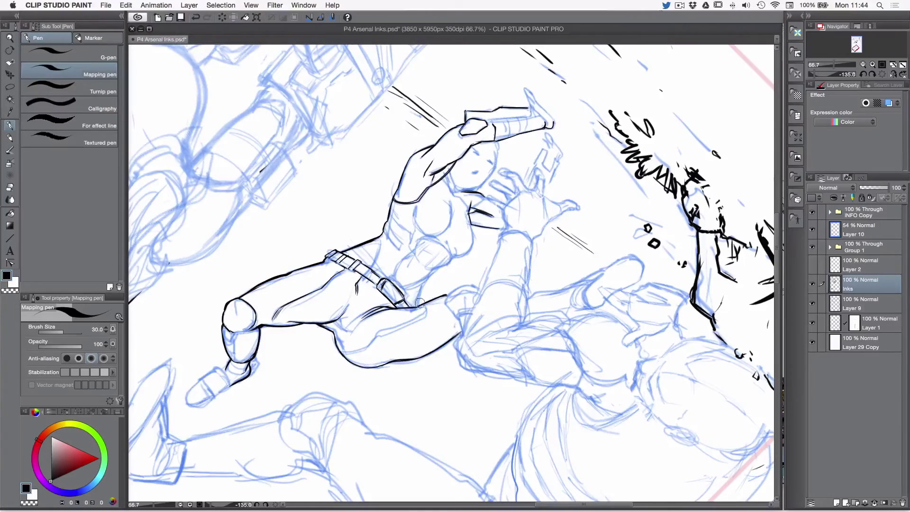
click(863, 74)
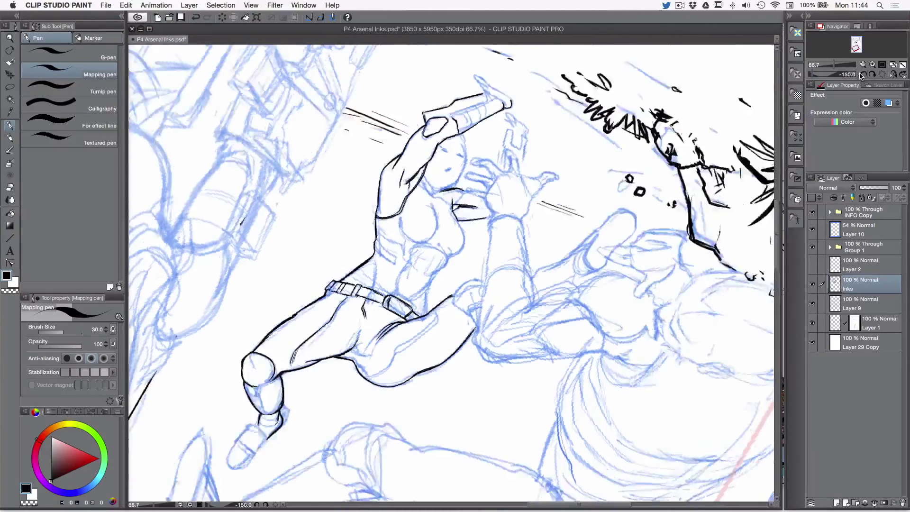
click(862, 74)
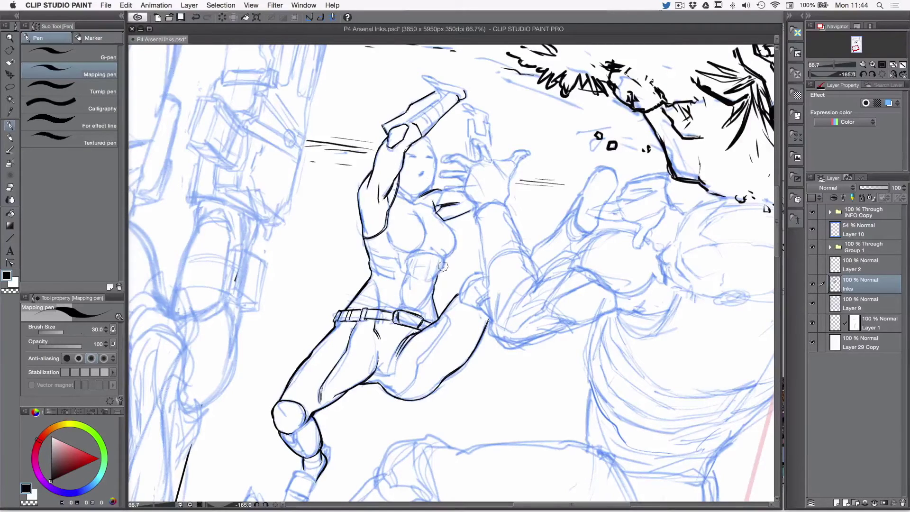
scroll(446, 263, up, 2)
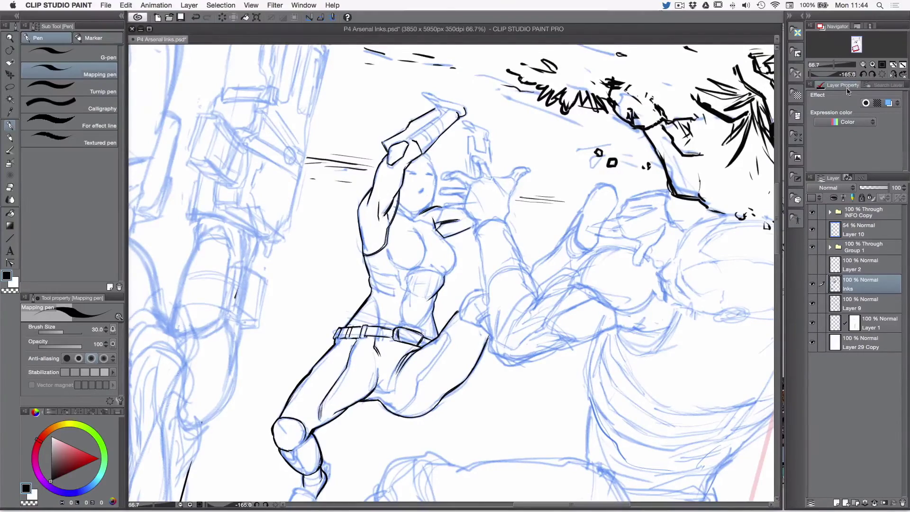
Ink the abdomen contour across the ribs to the start of the chest, undoing a stray stroke
click(863, 74)
drag(728, 142, 770, 80)
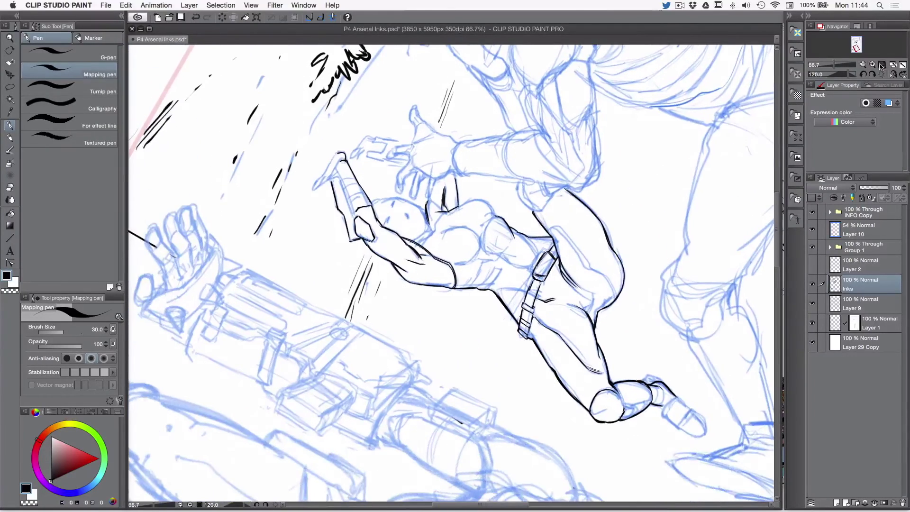
click(864, 74)
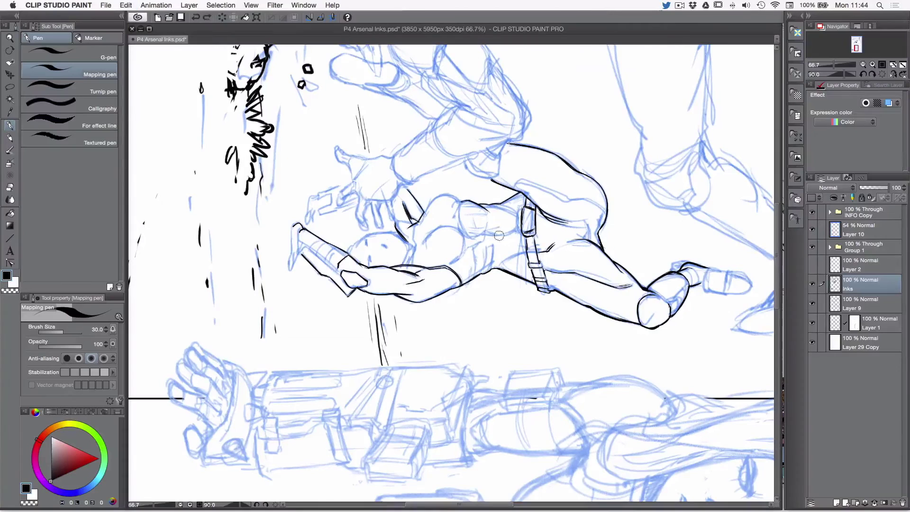
mouse_move(457, 219)
mouse_down()
mouse_move(412, 276)
mouse_move(382, 268)
mouse_move(410, 254)
mouse_move(399, 254)
mouse_move(415, 258)
mouse_up()
key(super+z)
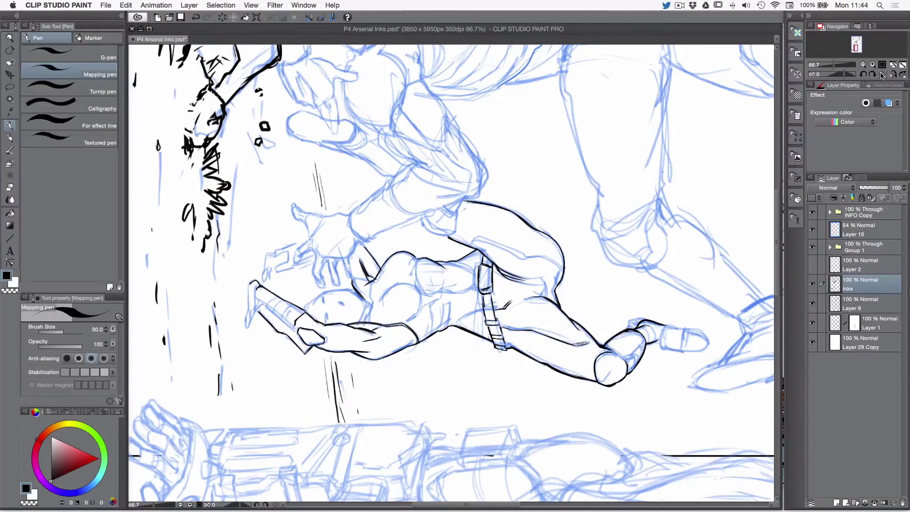
Ink the outer contour of the chest from the ribs down to the far shoulder with the page upright
click(882, 75)
drag(471, 308, 453, 306)
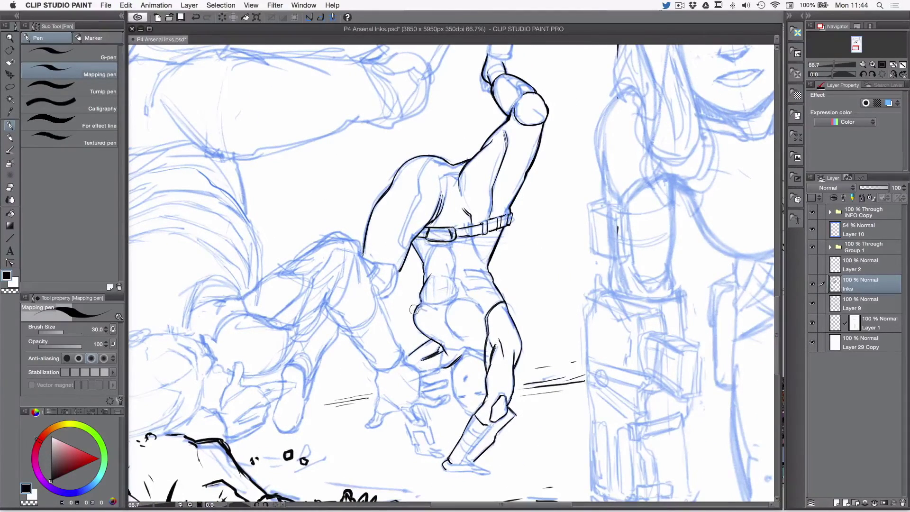
drag(463, 254, 459, 230)
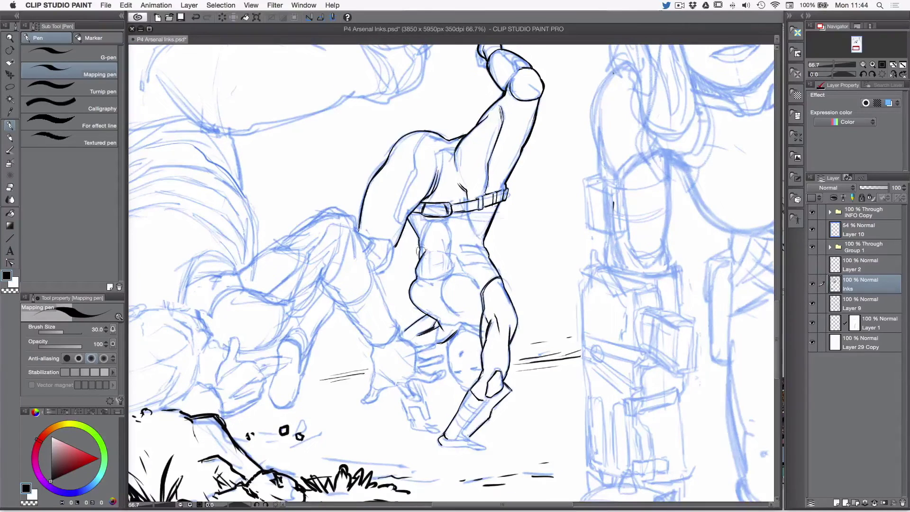
drag(494, 321, 492, 290)
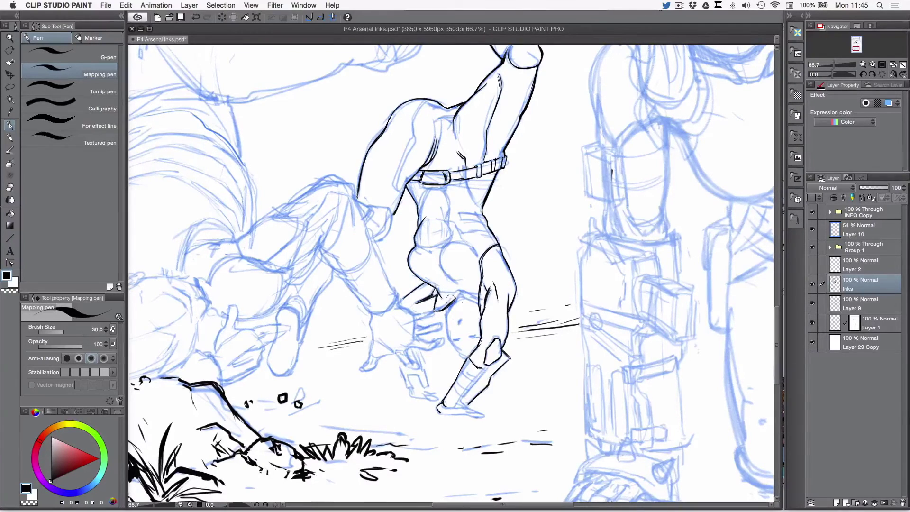
scroll(536, 187, up, 3)
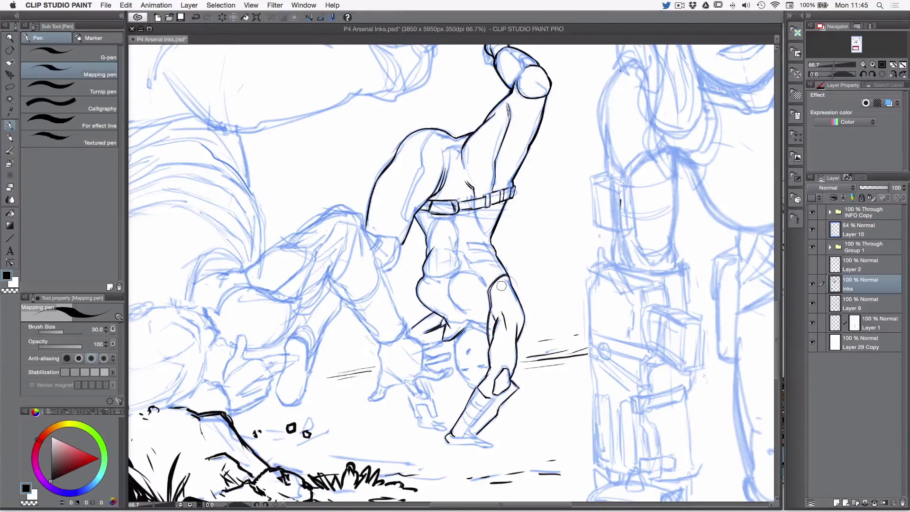
Zoom out to 33.3% to check the inked figure within the whole panel
key(super+space)
alt+click(487, 298)
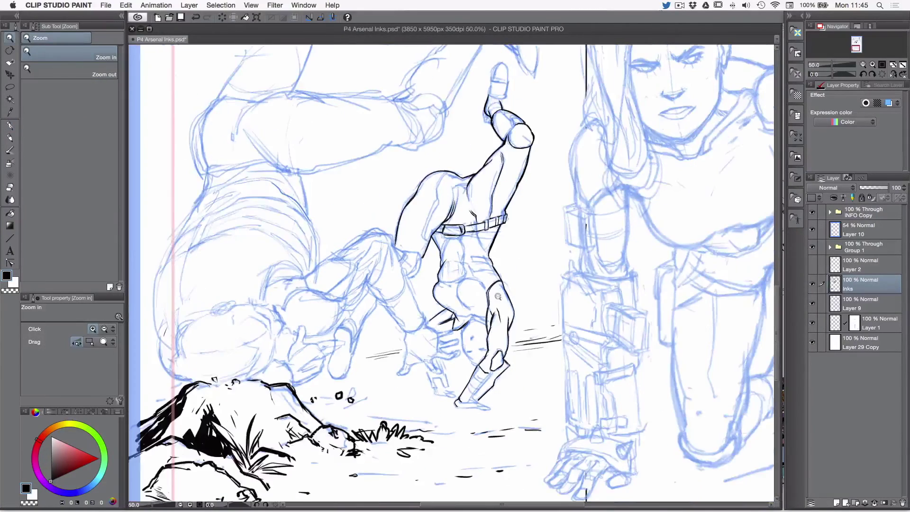
alt+click(487, 297)
drag(545, 289, 494, 297)
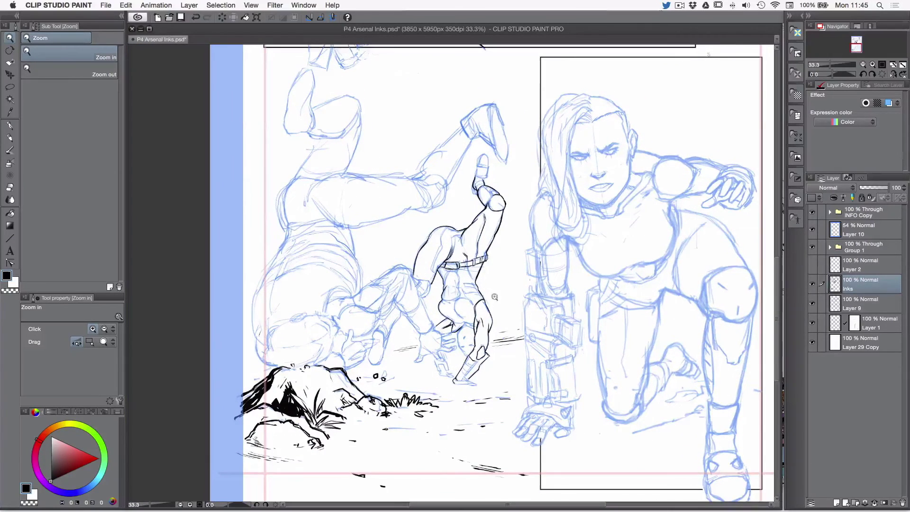